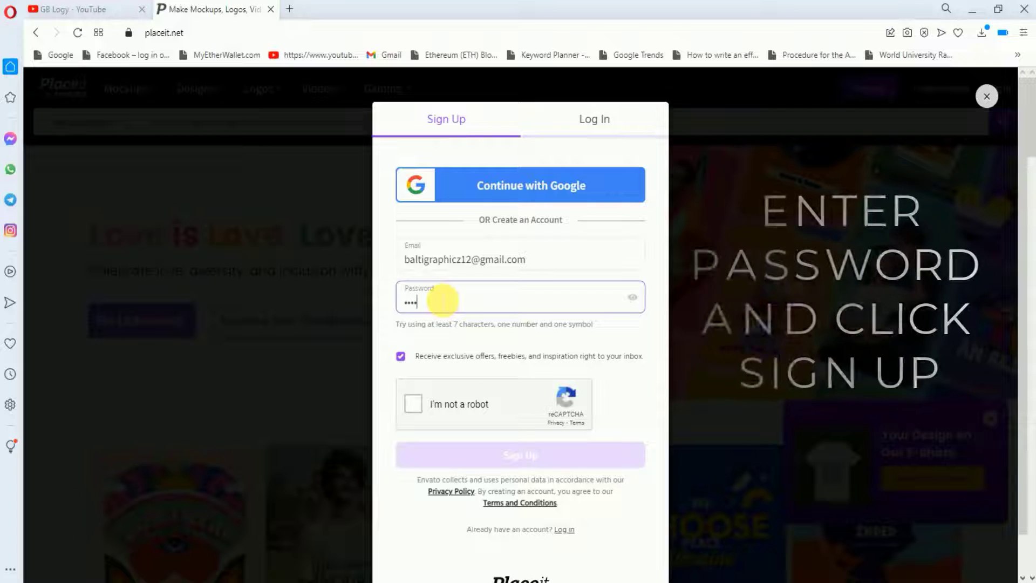
Step: Complete the sign-up form by confirming the robot check, opting out of the exclusive offers, and submitting it
left_click(414, 409)
left_click(400, 361)
left_click(509, 460)
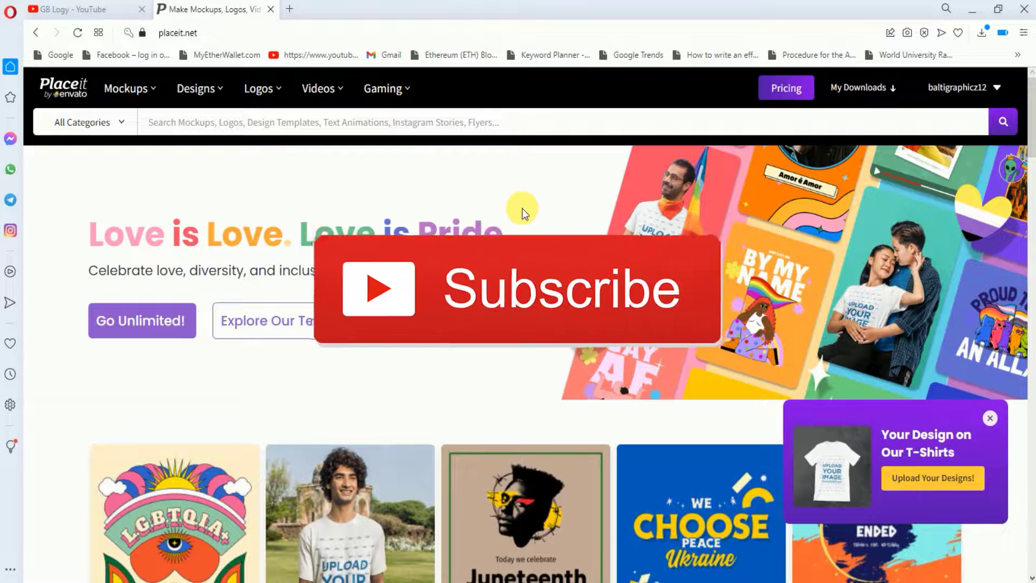
Step: Open the Intros / Outros video templates and filter them by the YouTube category
mouse_move(327, 103)
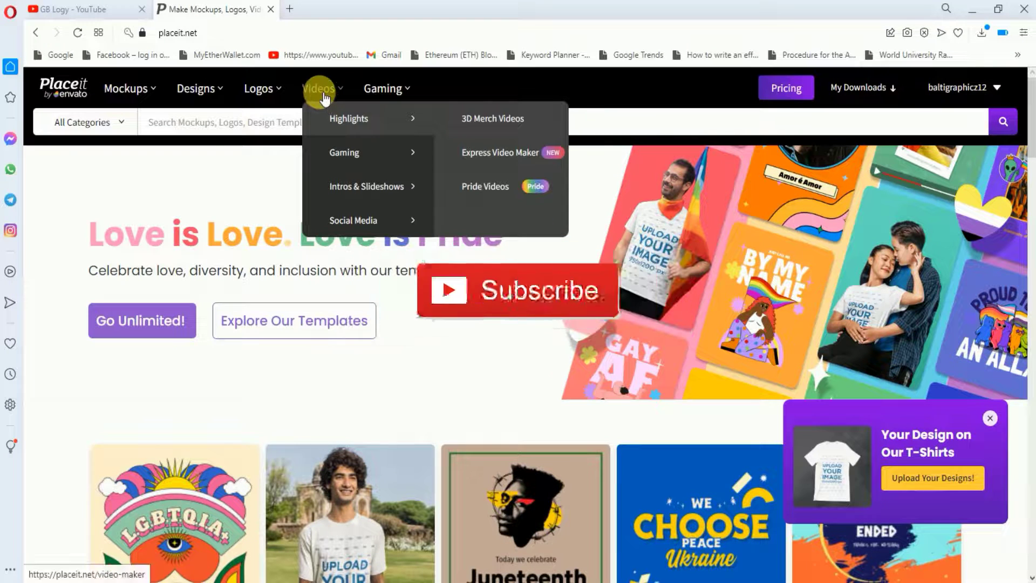
mouse_move(376, 189)
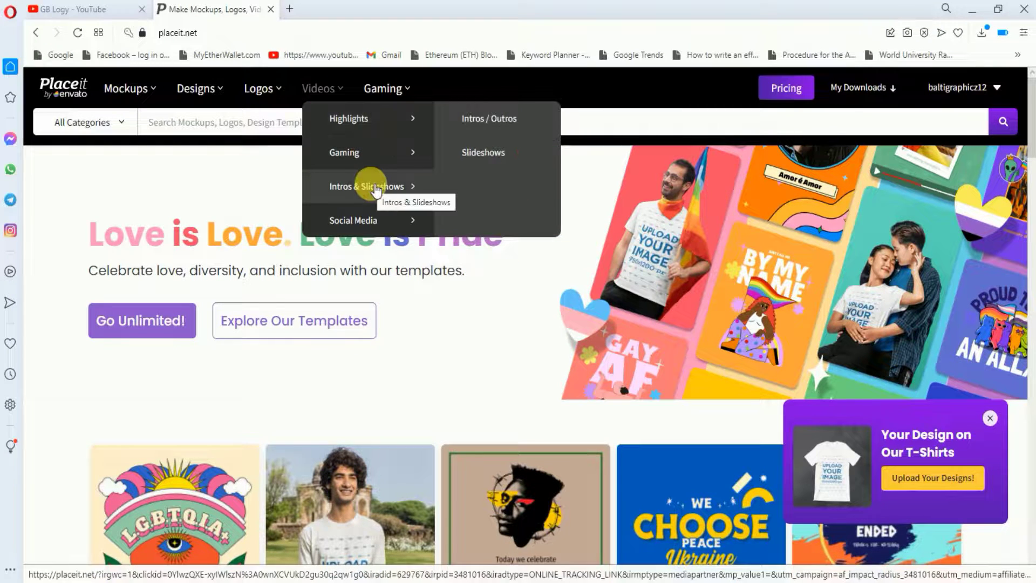
left_click(500, 124)
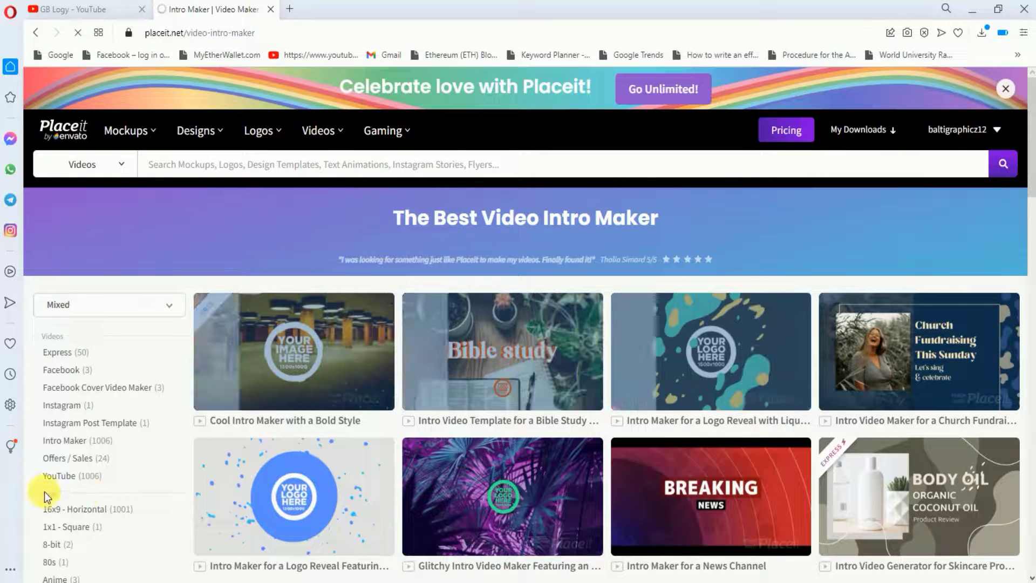
left_click(65, 478)
mouse_move(1027, 130)
left_mouse_down()
mouse_move(1027, 367)
mouse_move(1020, 285)
mouse_move(1031, 123)
left_mouse_up()
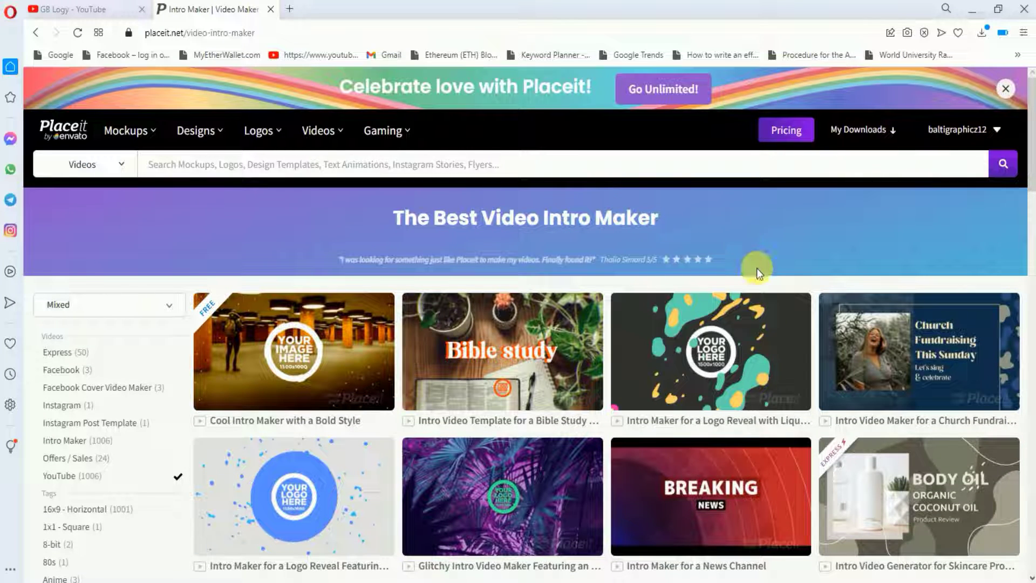
Step: Open the logo reveal intro template with liquid animations and pause its preview
scroll(809, 196, "down", 2)
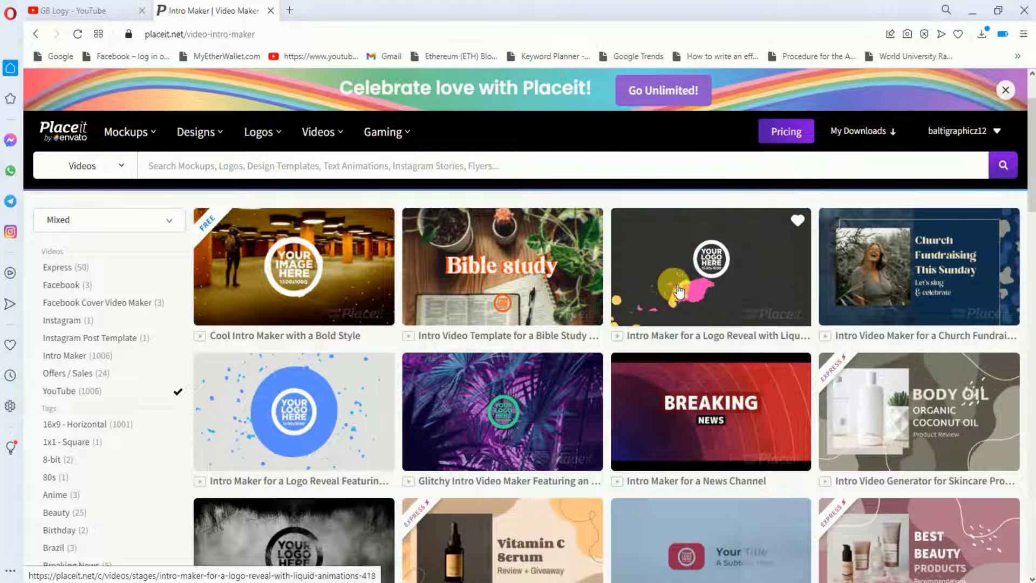
left_click(622, 339)
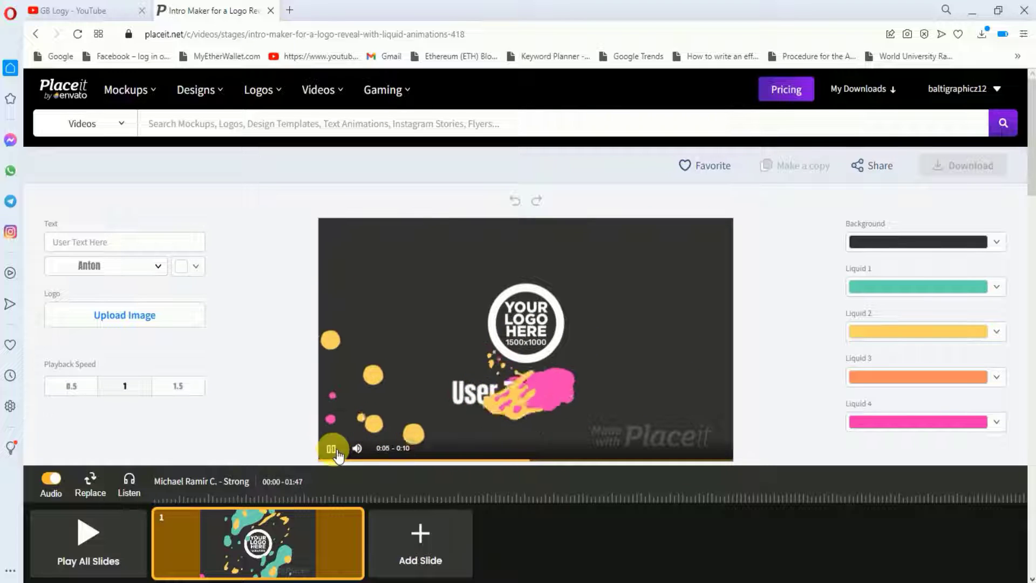
left_click(332, 449)
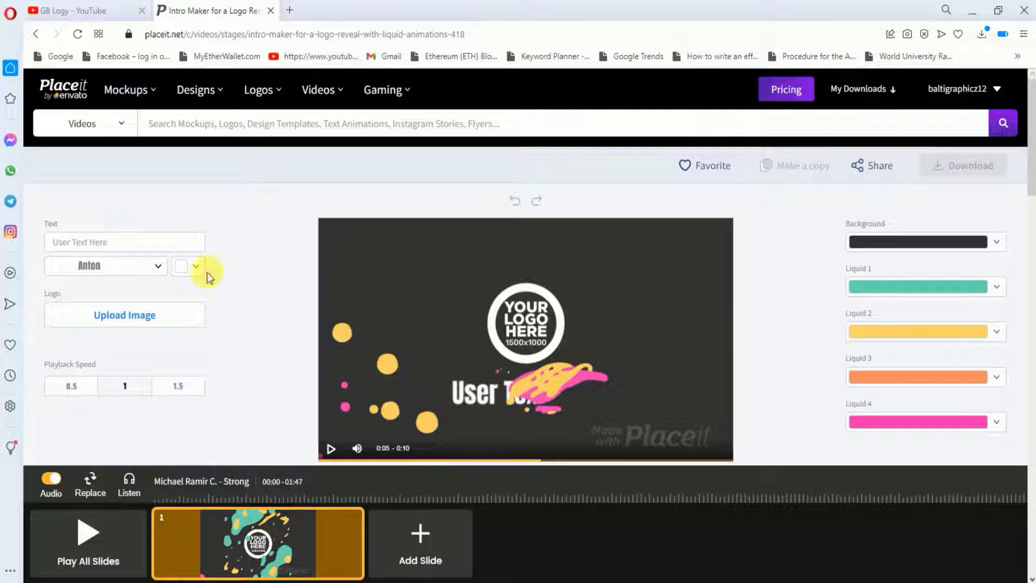
Step: Set the intro text to "SUBSCRIBE My Channel" and keep the Anton font
key("ctrl+a")
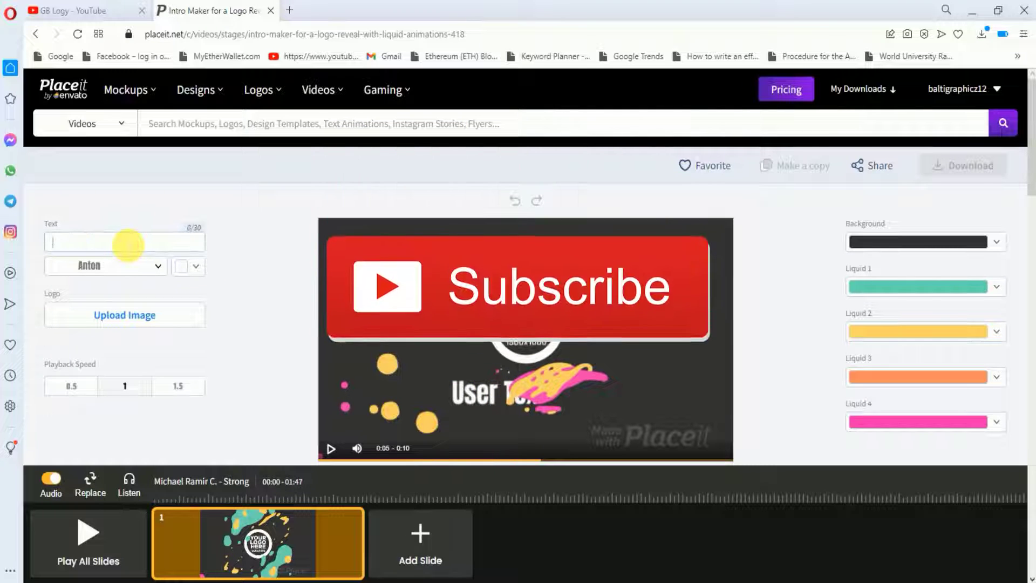
type("SUBSCRIBE My Channel")
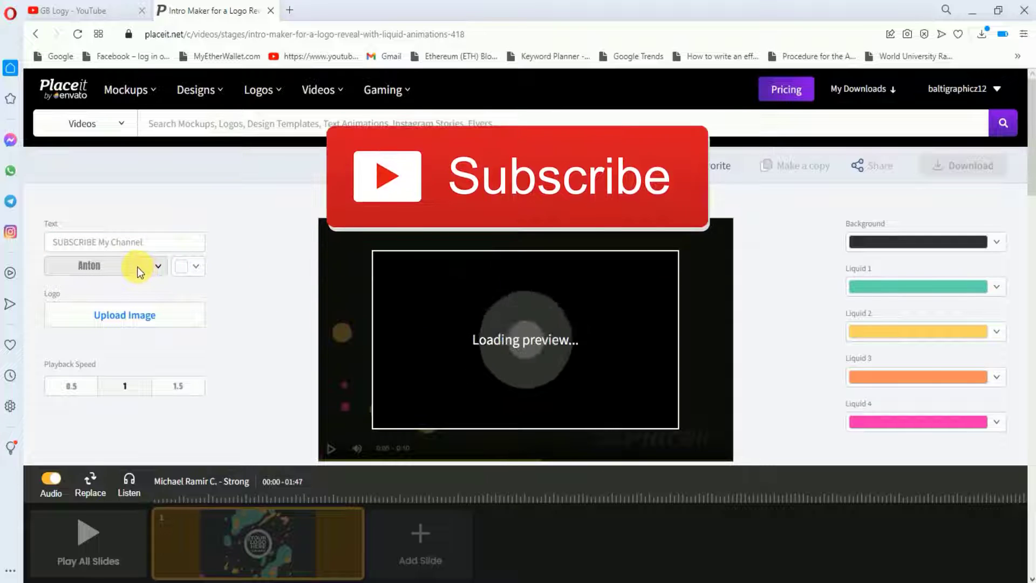
left_click(137, 267)
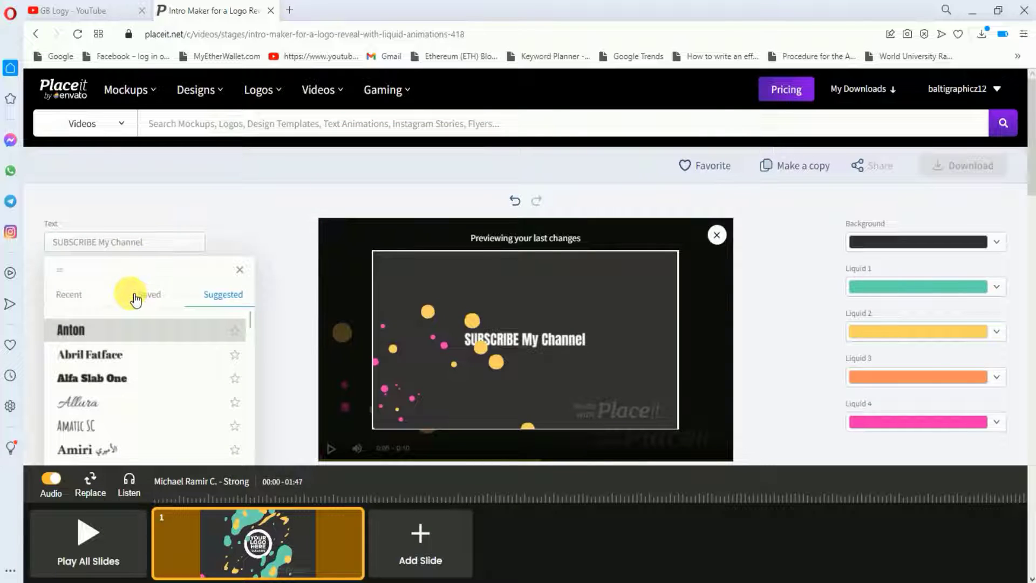
left_click(287, 319)
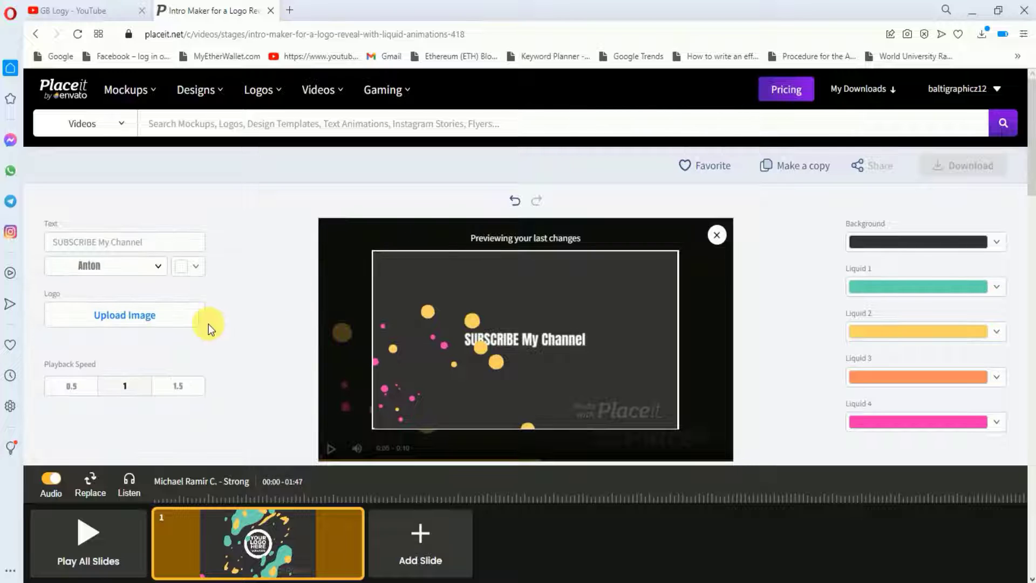
Step: Upload the GB Logy image from the computer as the intro's logo
left_click(127, 314)
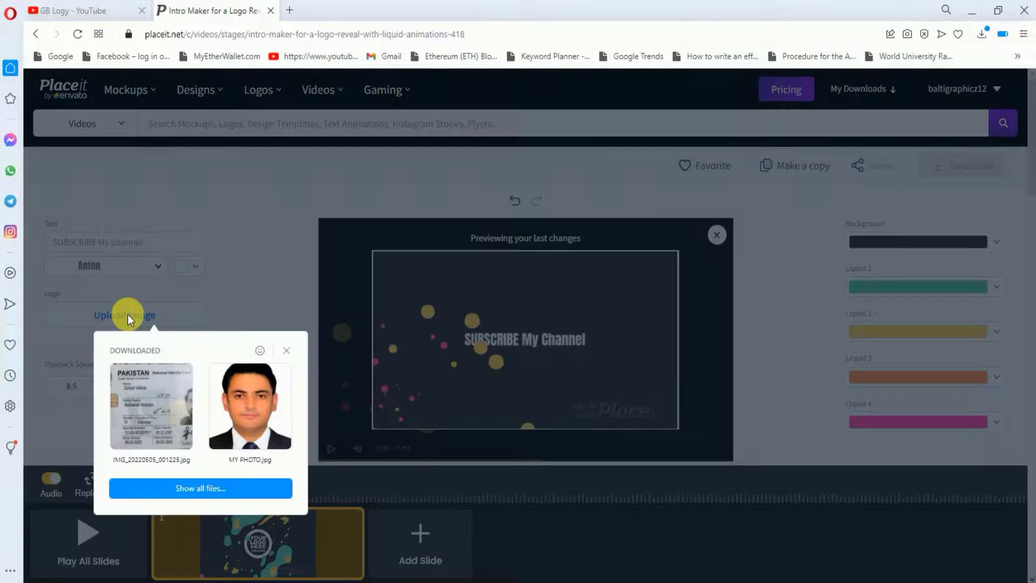
left_click(199, 486)
double_click(147, 115)
left_click(491, 525)
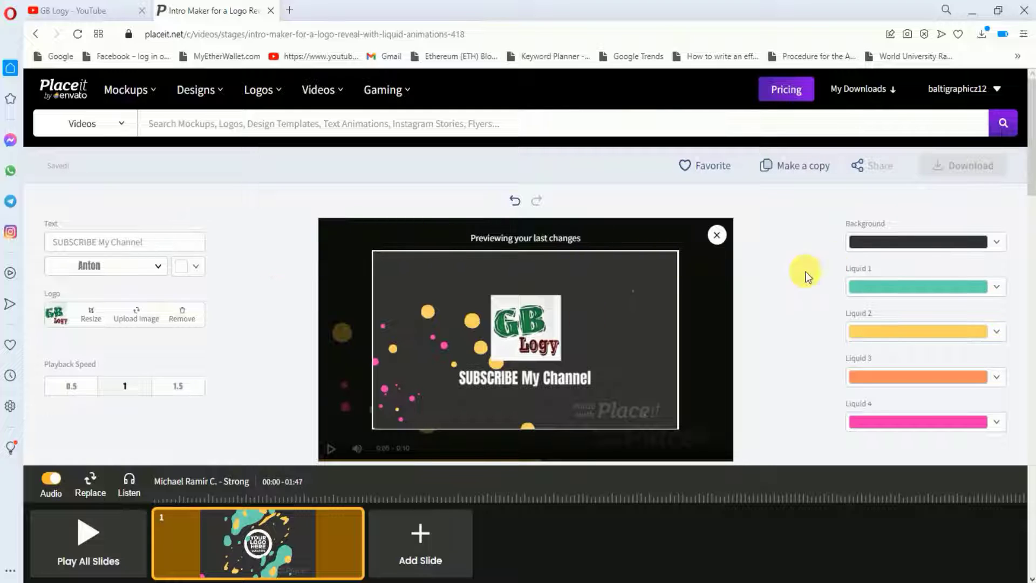
left_click(909, 242)
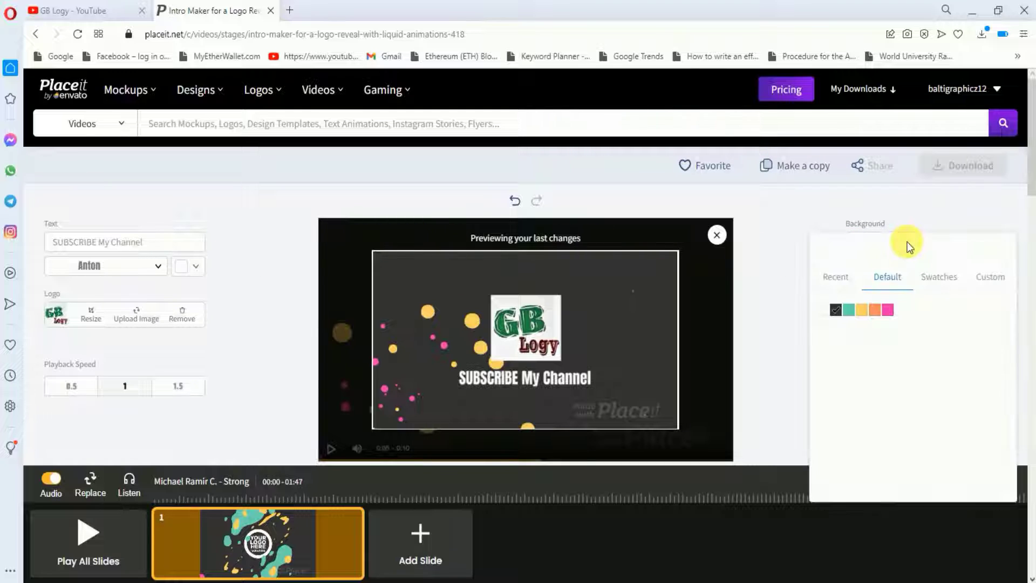
left_click(789, 269)
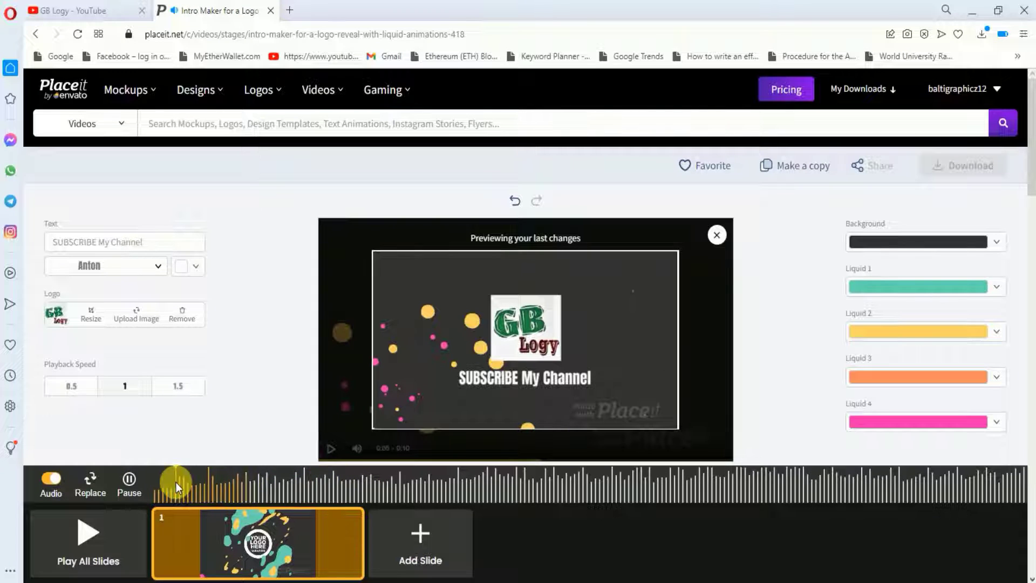
Step: Replace the audio with the Third Alley track from the Gym tag, sampling the Strong track before selecting
left_click(92, 482)
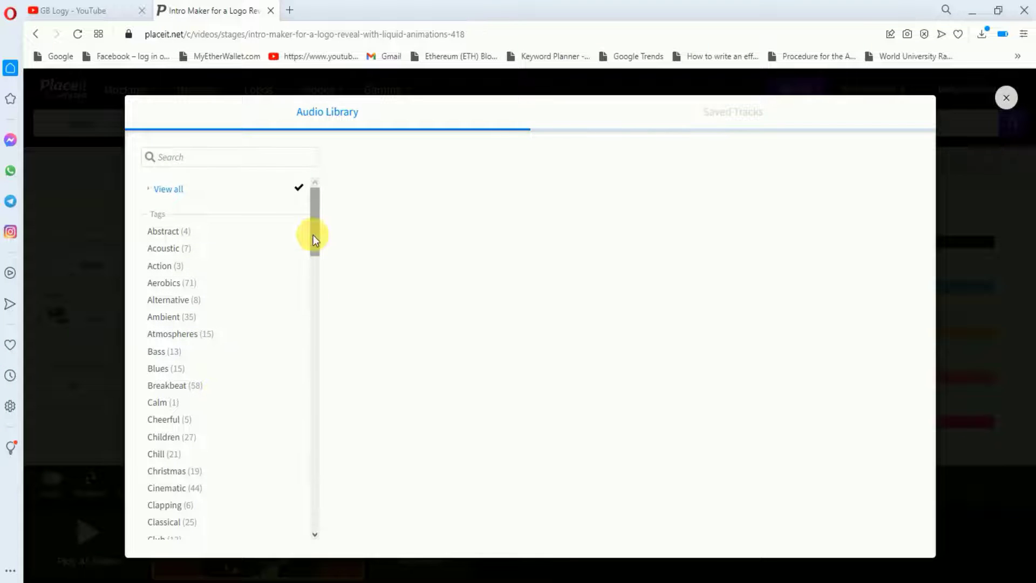
left_click_drag(313, 235, 319, 341)
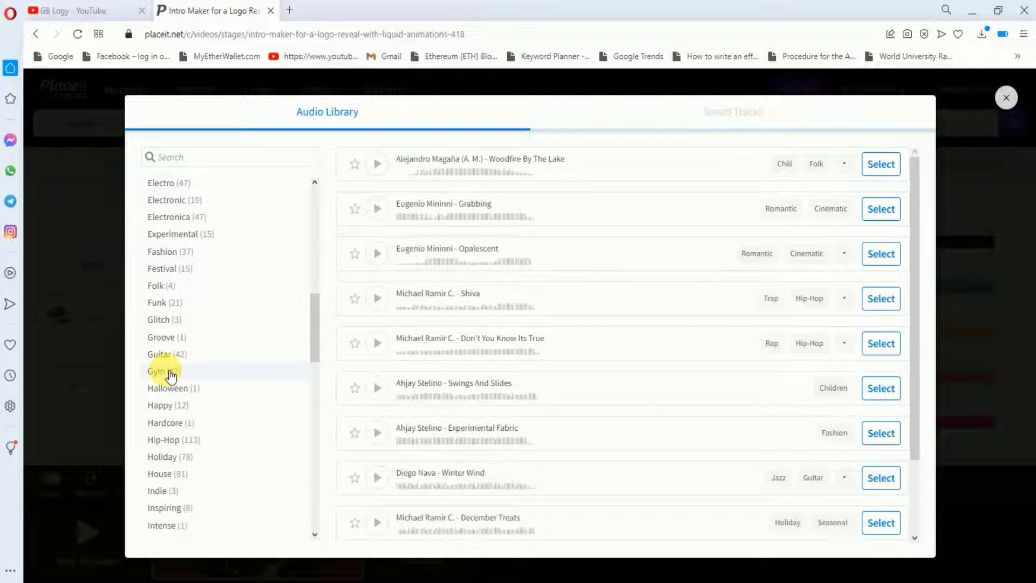
left_click(167, 373)
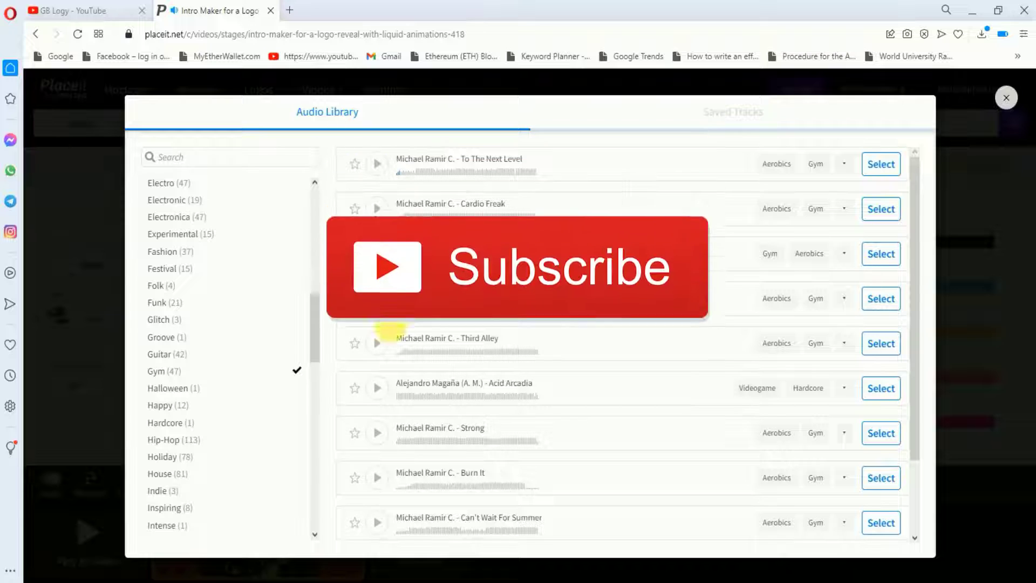
left_click(383, 435)
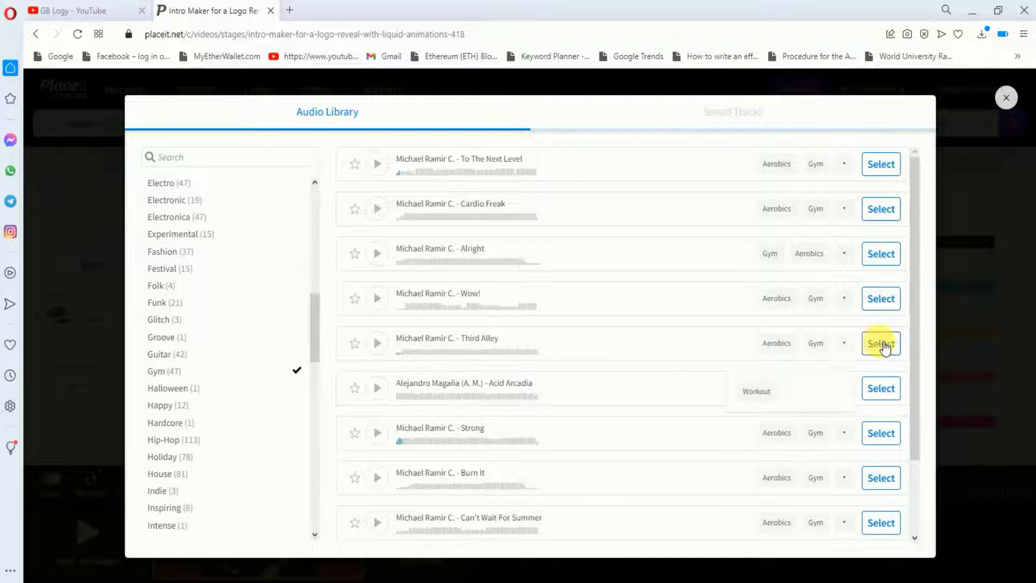
left_click(882, 347)
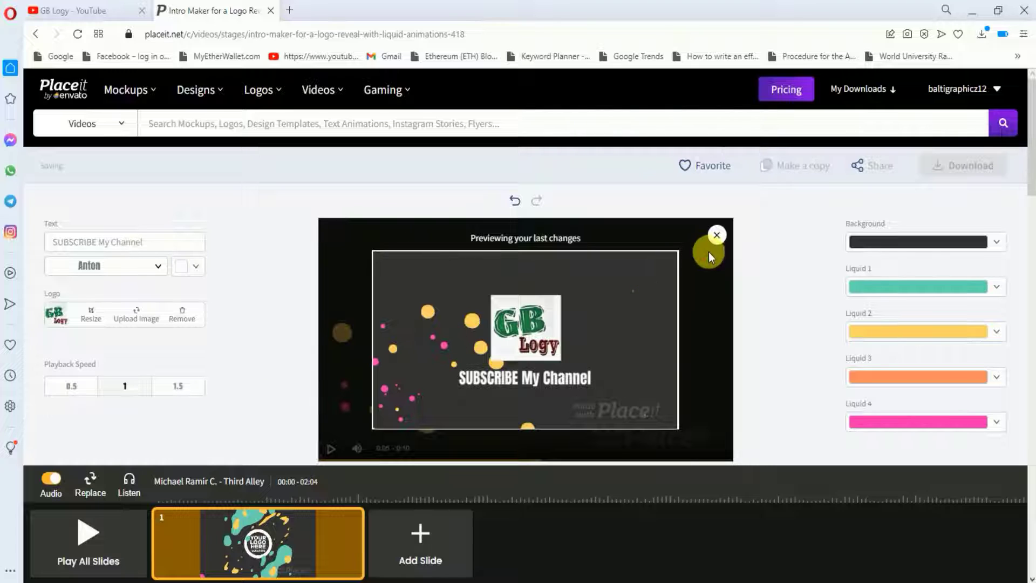
Step: Dismiss the preview of the last changes, update the slide with the edits, and pause its playback
left_click(717, 235)
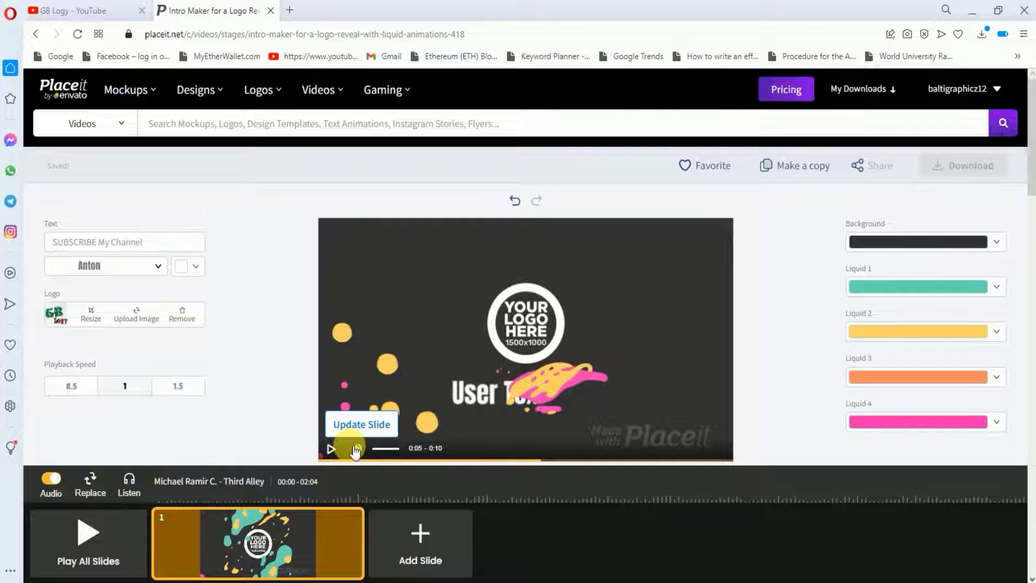
left_click(359, 426)
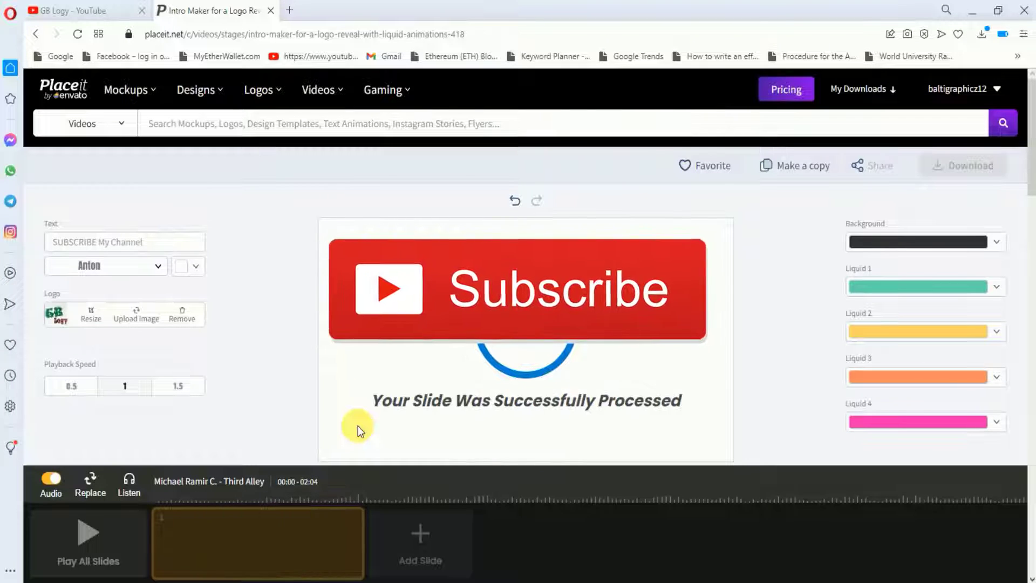
left_click(332, 449)
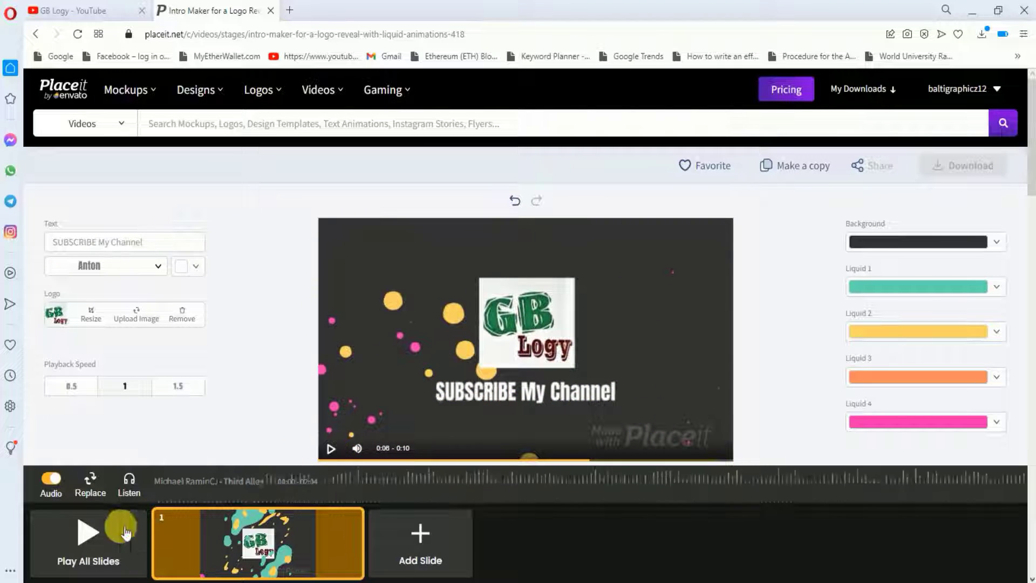
Step: Play all slides to preview the finished intro and start its download
left_click(101, 537)
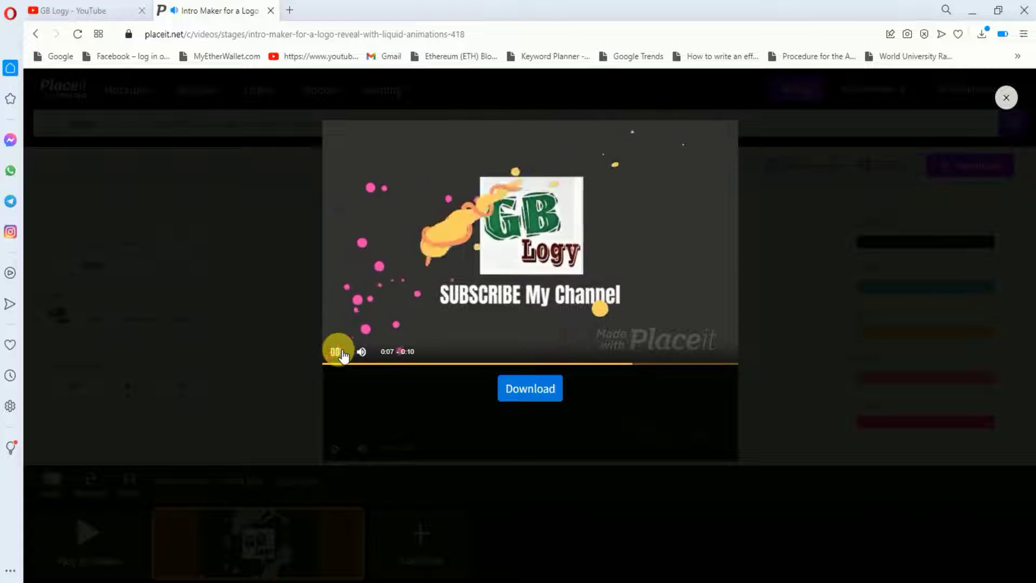
left_click(341, 356)
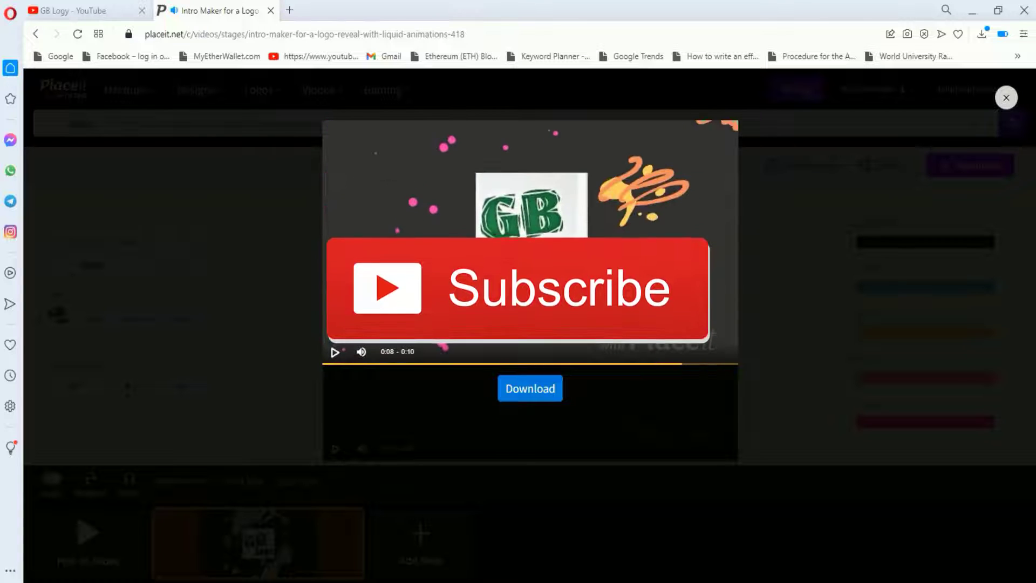
left_click(547, 389)
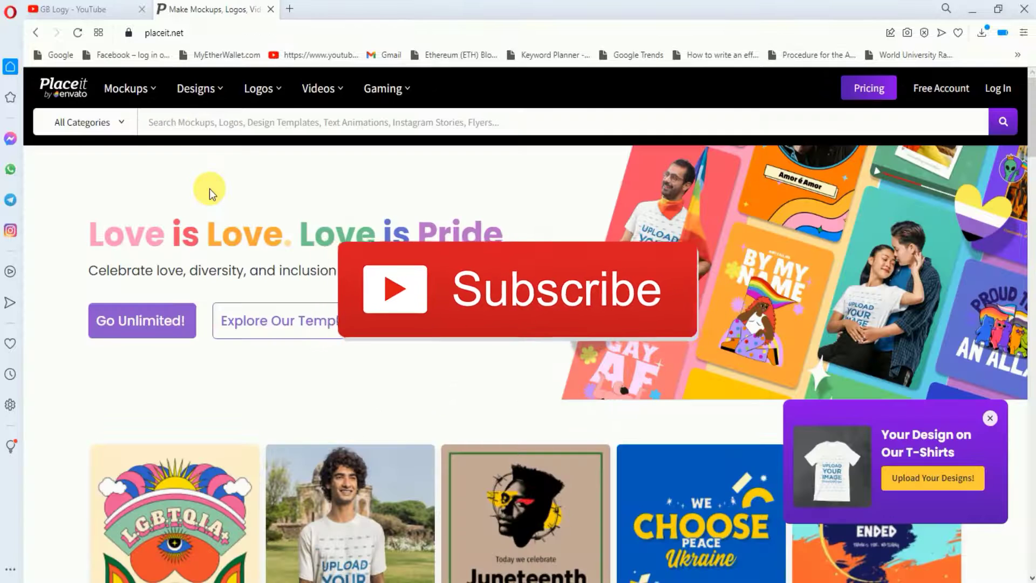
mouse_move(324, 89)
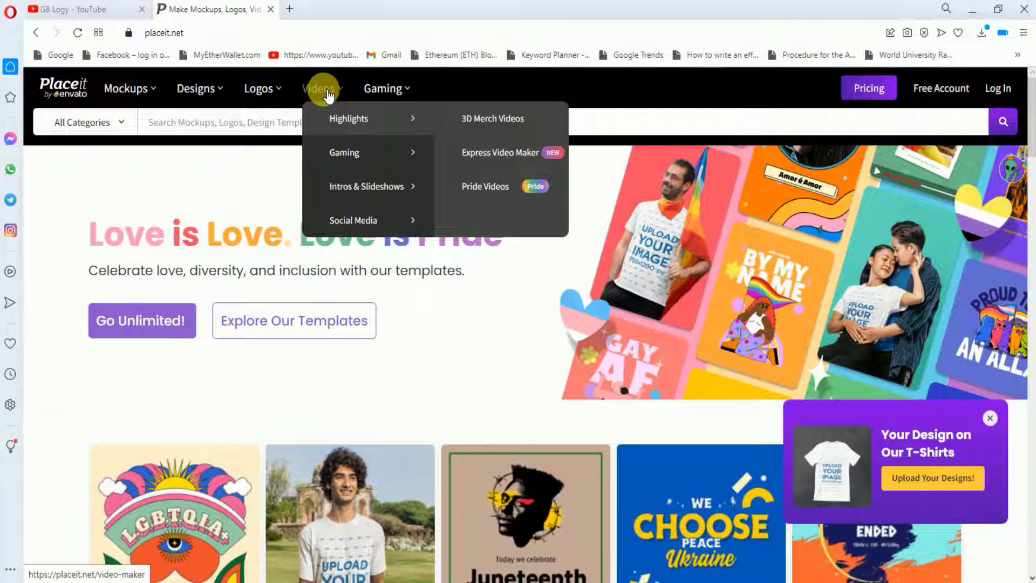
mouse_move(280, 96)
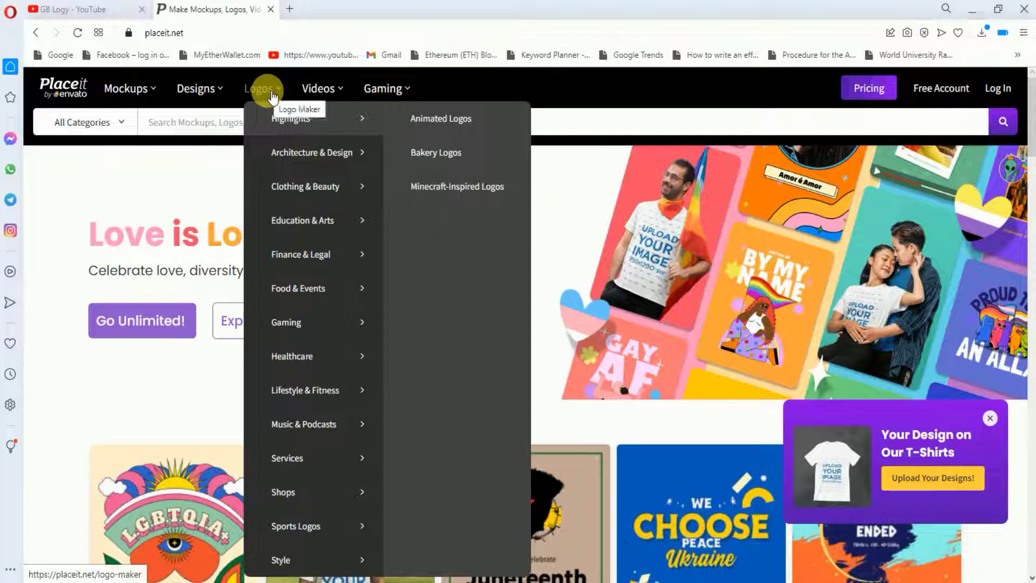